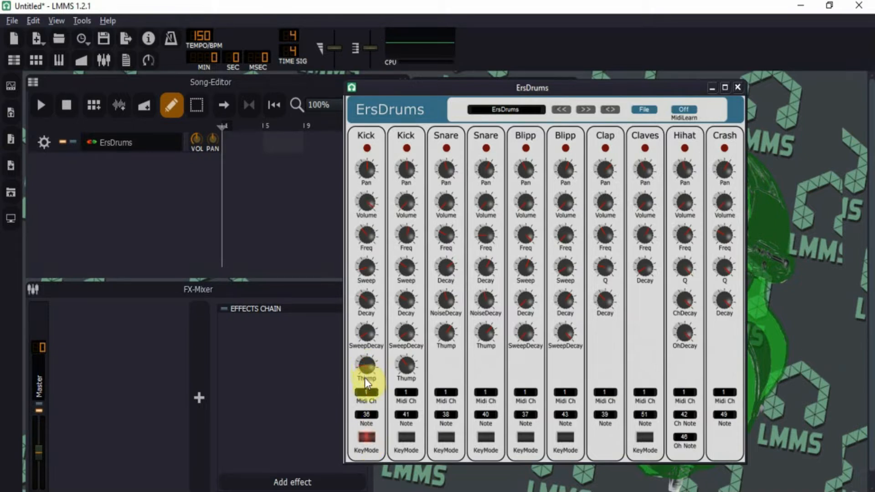
Step: Create an ErsDrums clip at the song start, test then delete an A4 note, and play
left_click(373, 396)
double_click(227, 144)
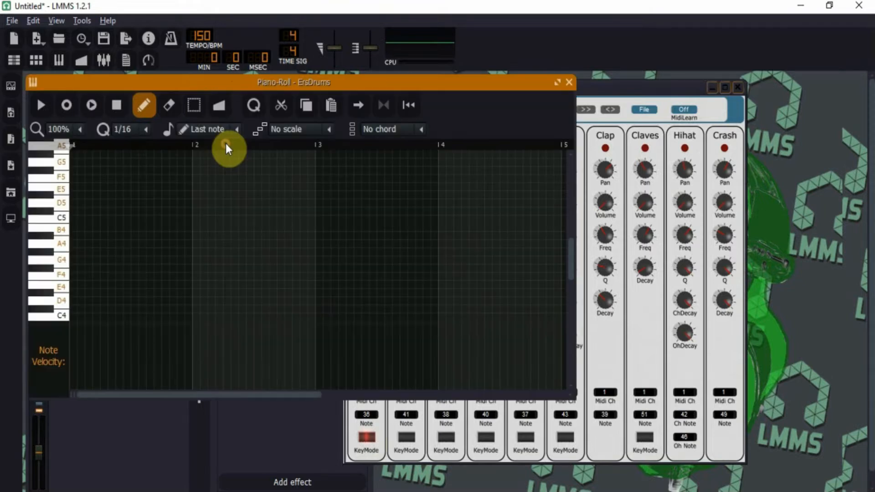
left_click(72, 246)
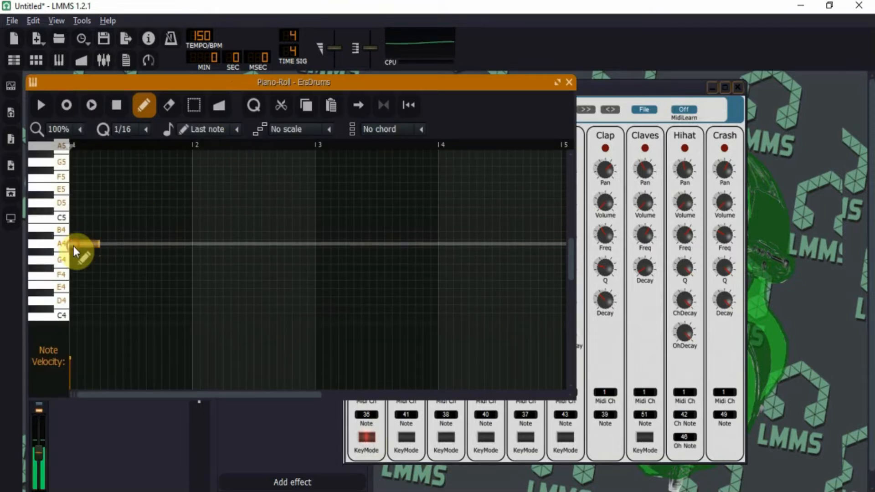
left_click_drag(95, 244, 191, 242)
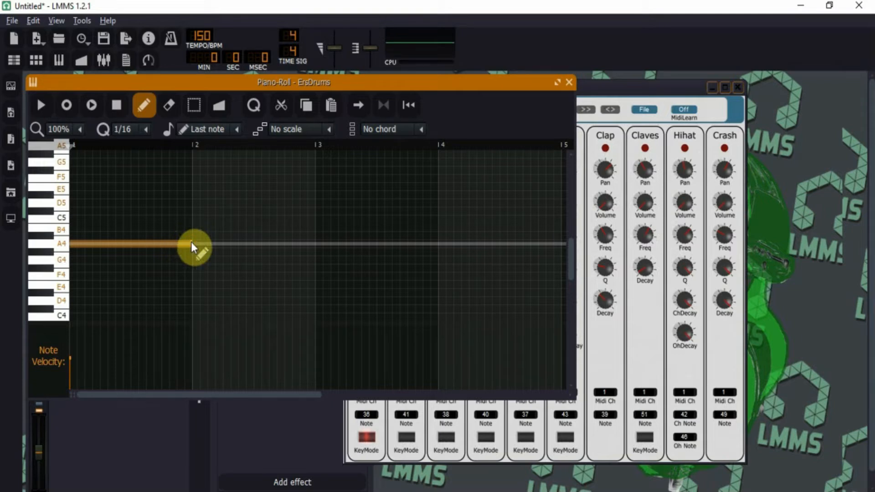
right_click(190, 242)
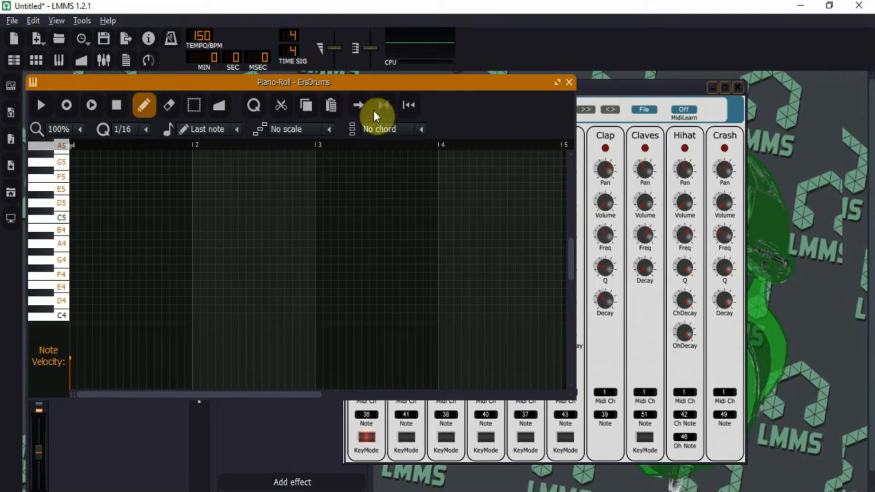
left_click(42, 108)
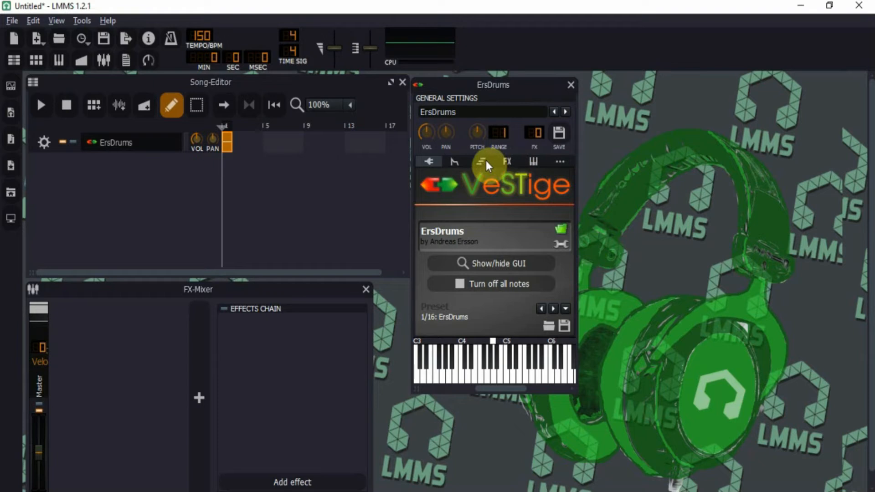
Step: Add CamelCrusher to the ErsDrums effects chain by searching 'came' in the effect list
left_click(508, 160)
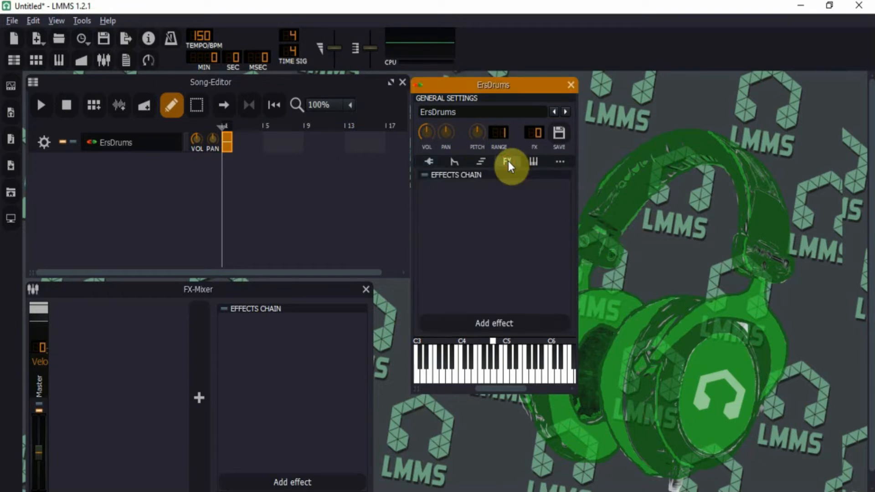
left_click(503, 322)
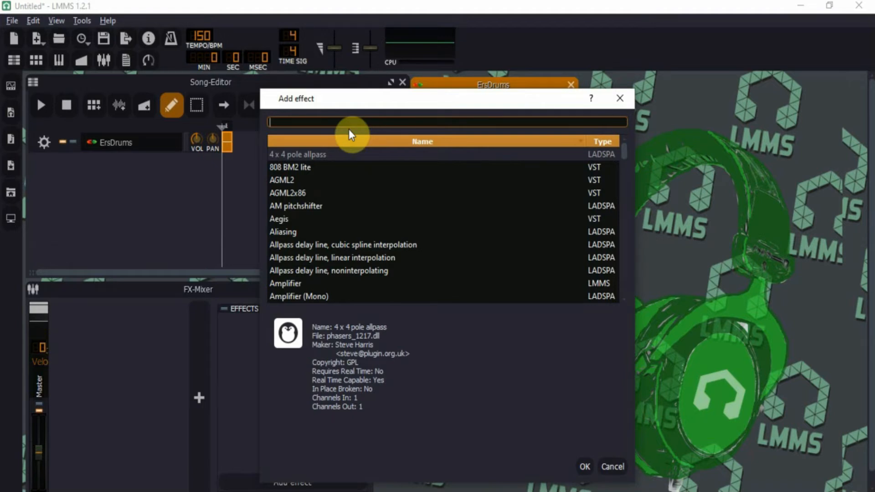
type("came")
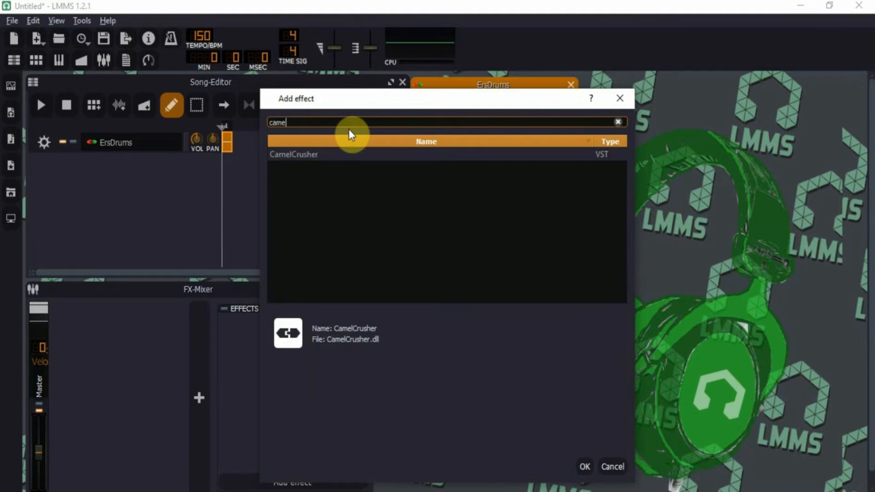
left_click(340, 155)
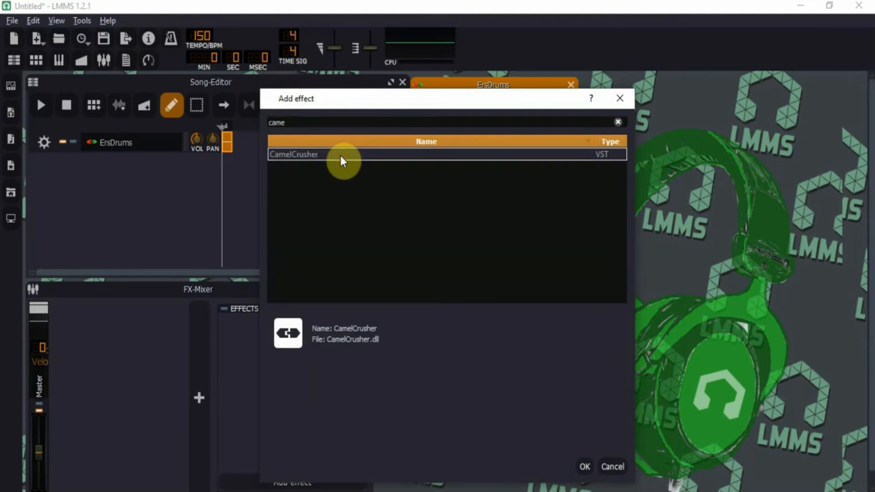
double_click(341, 155)
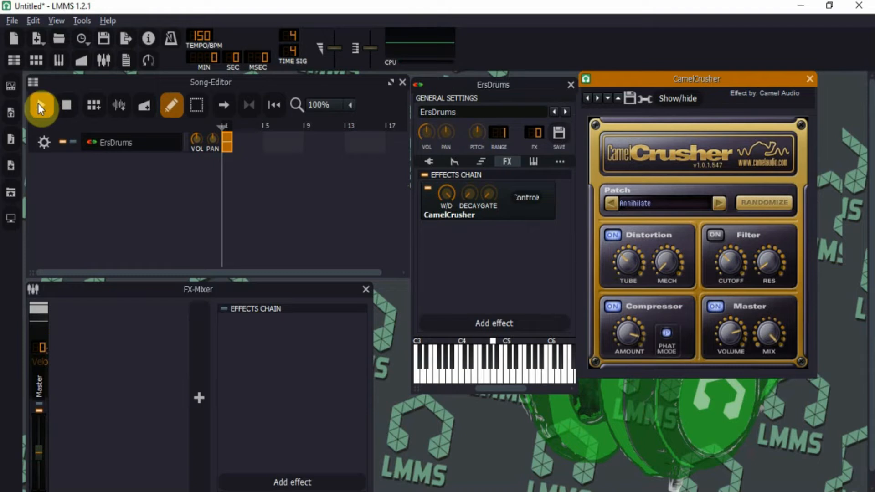
Step: Play the song, step CamelCrusher's patches from Annihilate to Bass Maker, then stop
left_click(249, 106)
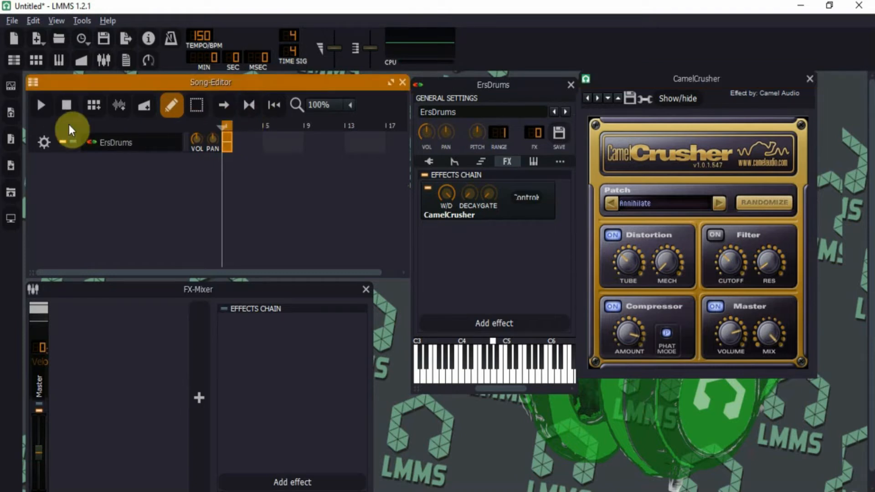
left_click(40, 108)
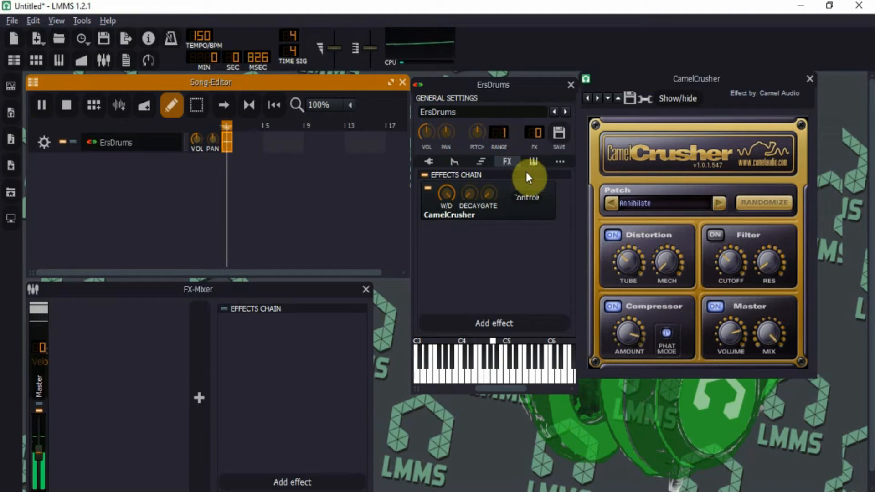
left_click(718, 204)
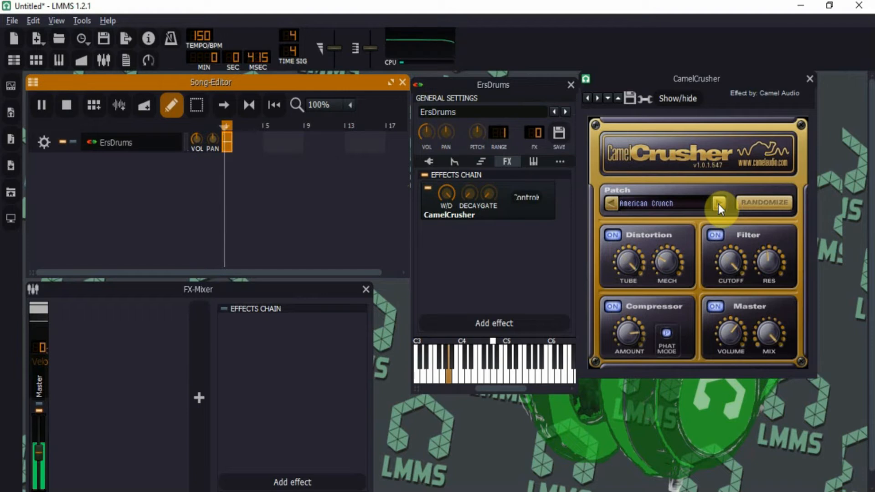
left_click(719, 203)
left_click(718, 203)
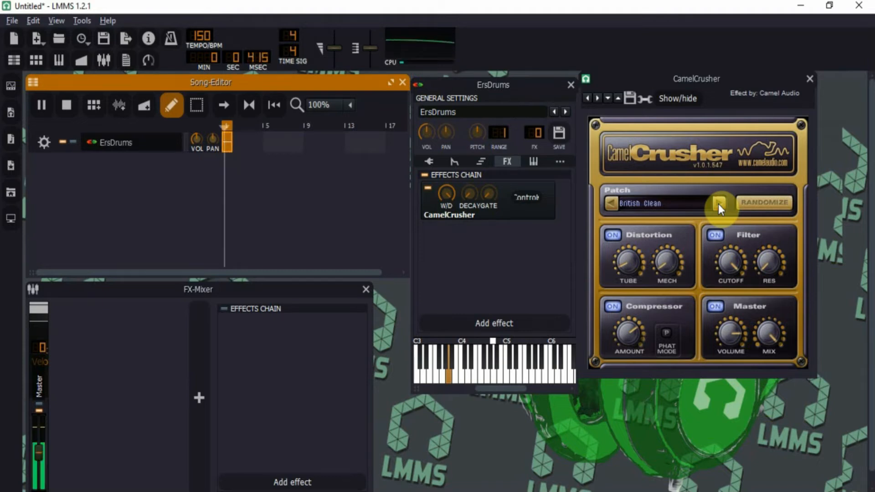
left_click(720, 203)
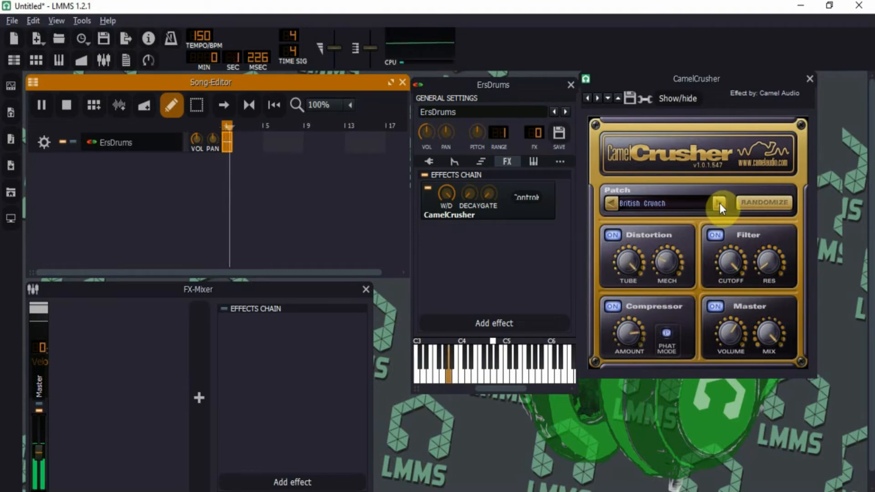
left_click(720, 203)
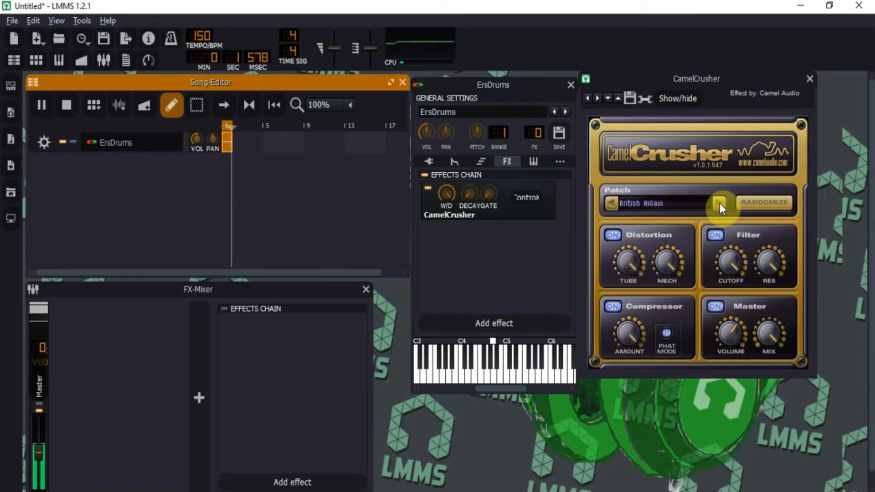
left_click(720, 204)
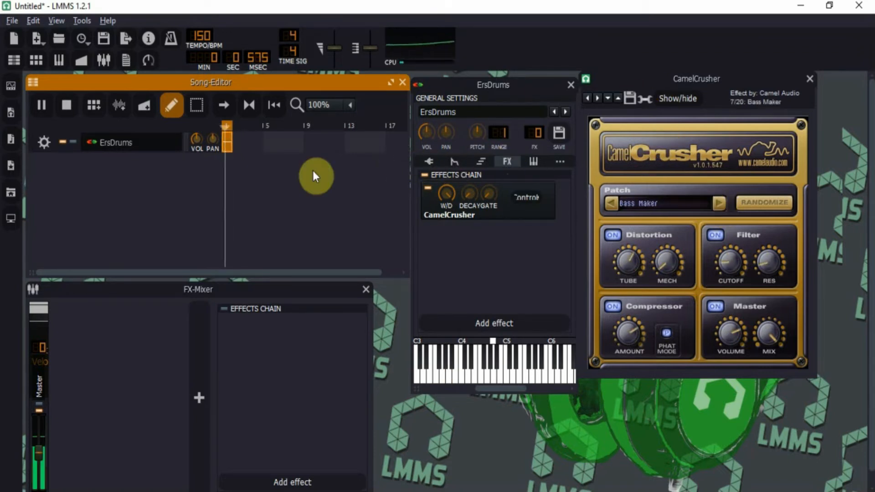
left_click(463, 194)
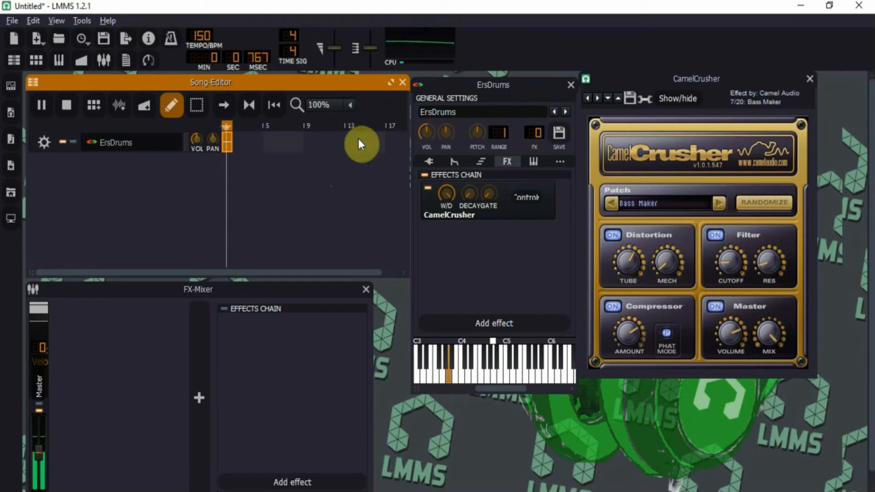
left_click(67, 106)
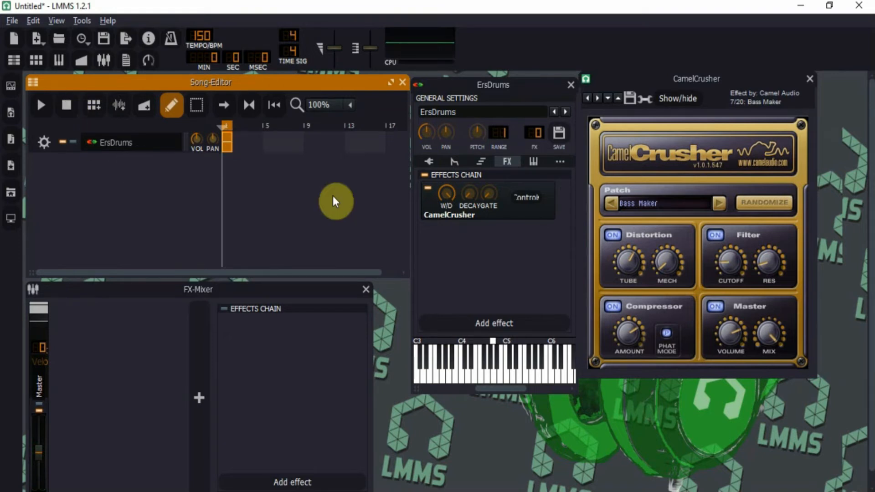
Step: Add the native LMMS Equalizer after CamelCrusher, found by searching 'eq'
left_click(505, 324)
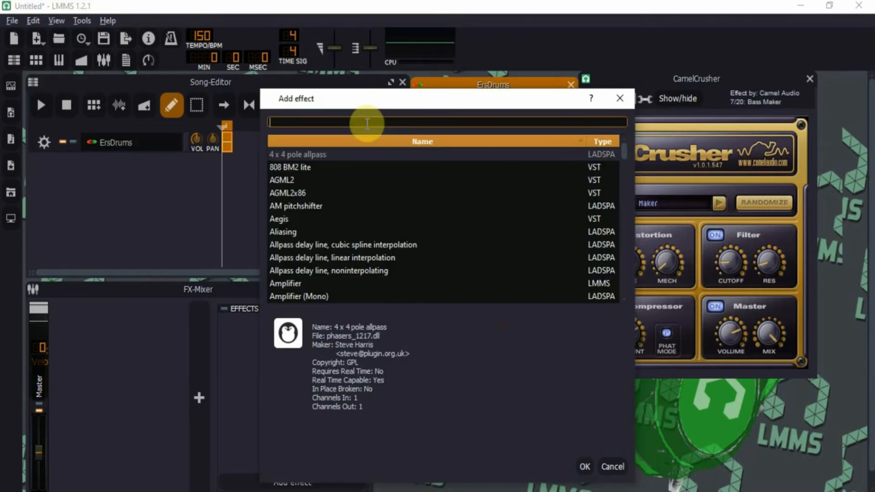
type("eq")
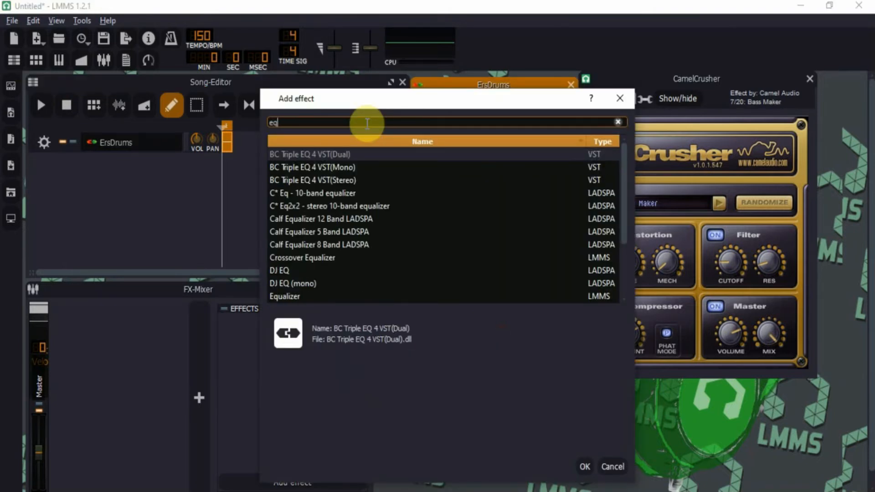
left_click(290, 298)
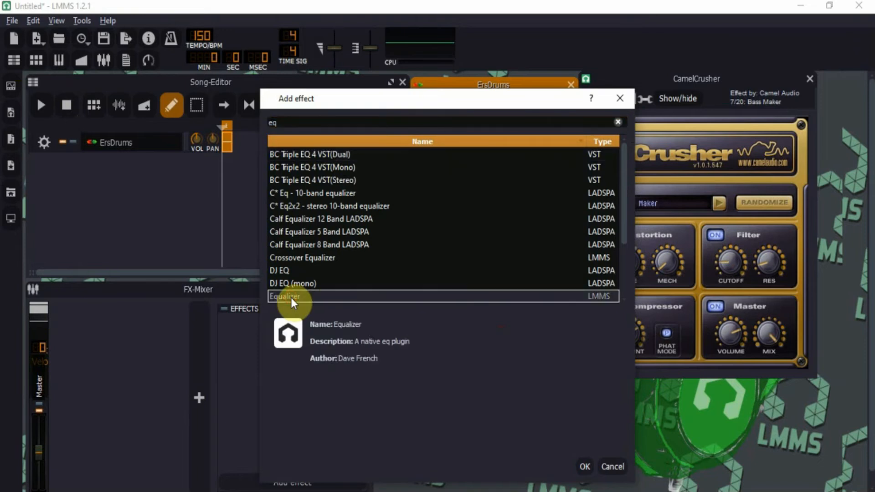
left_click(586, 466)
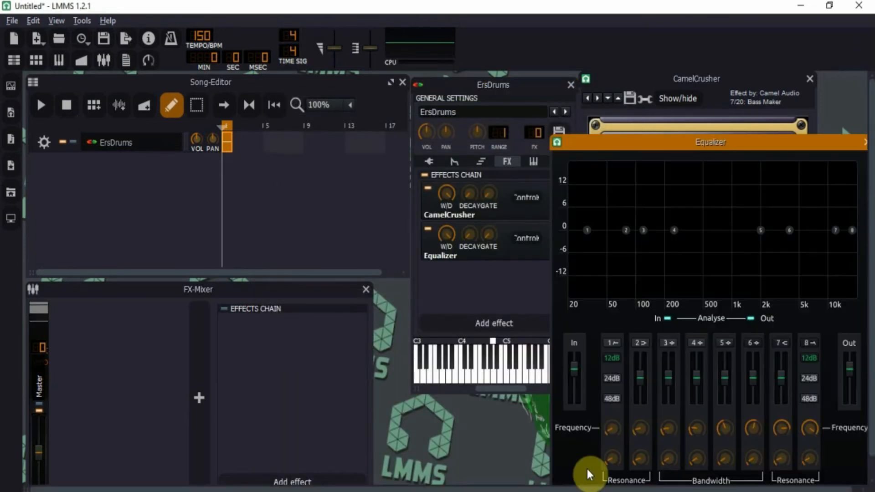
Step: With playback running, move the EQ low cut to about 44 Hz and high cut to about 530 Hz
left_click(41, 108)
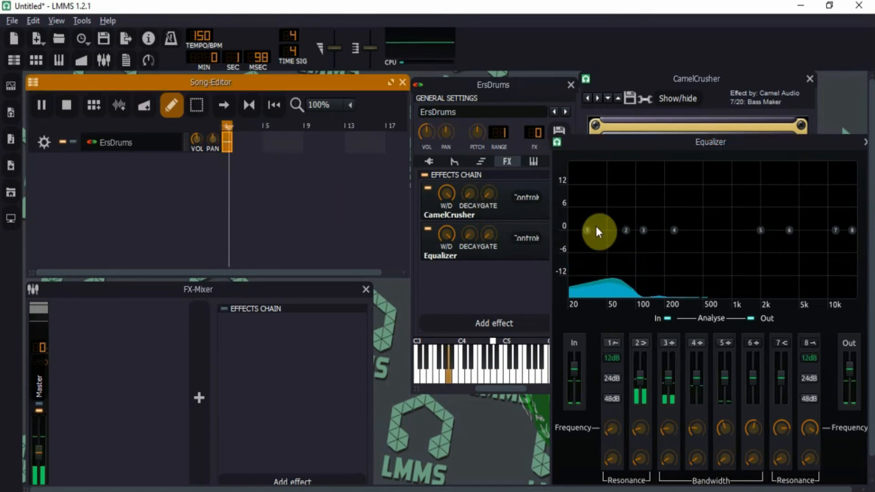
mouse_move(589, 231)
left_click_drag(589, 231, 622, 224)
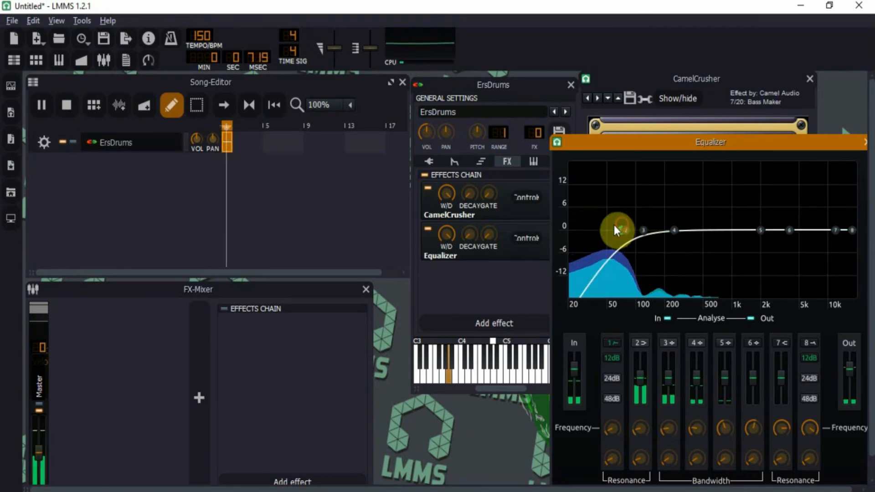
mouse_move(852, 231)
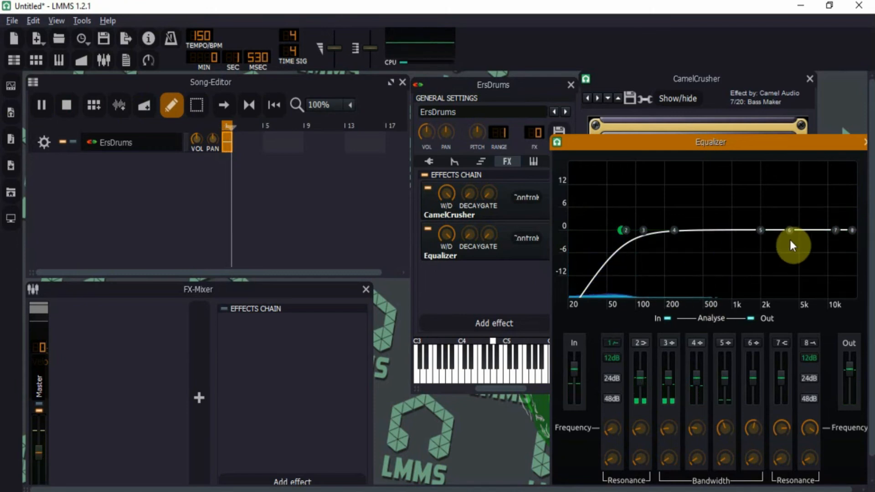
left_click_drag(853, 227, 688, 187)
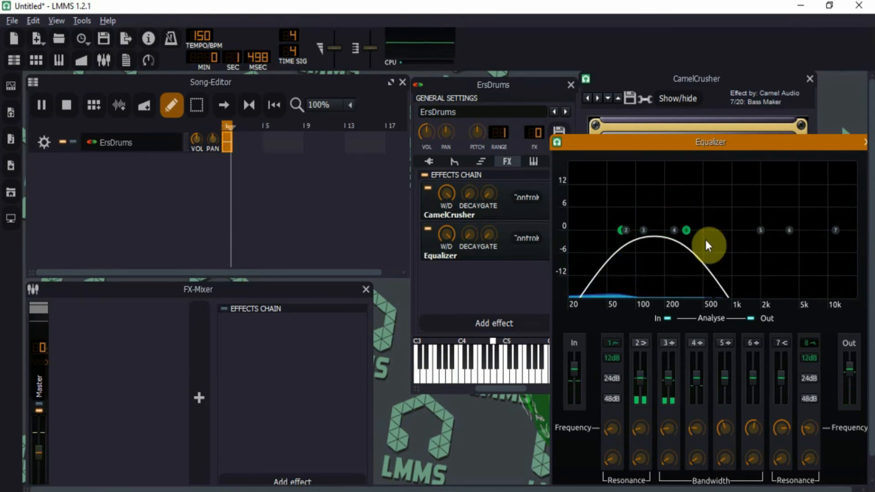
mouse_move(687, 233)
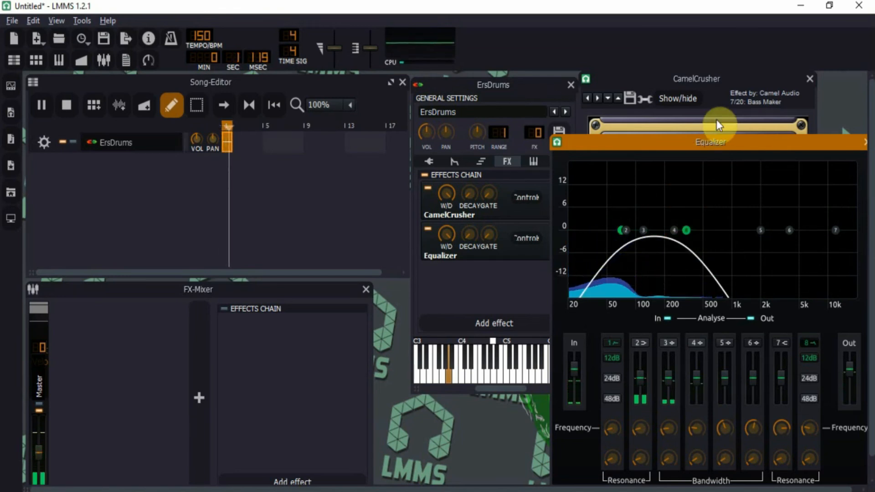
Step: Close the Equalizer and CamelCrusher windows and stop playback
left_click(735, 140)
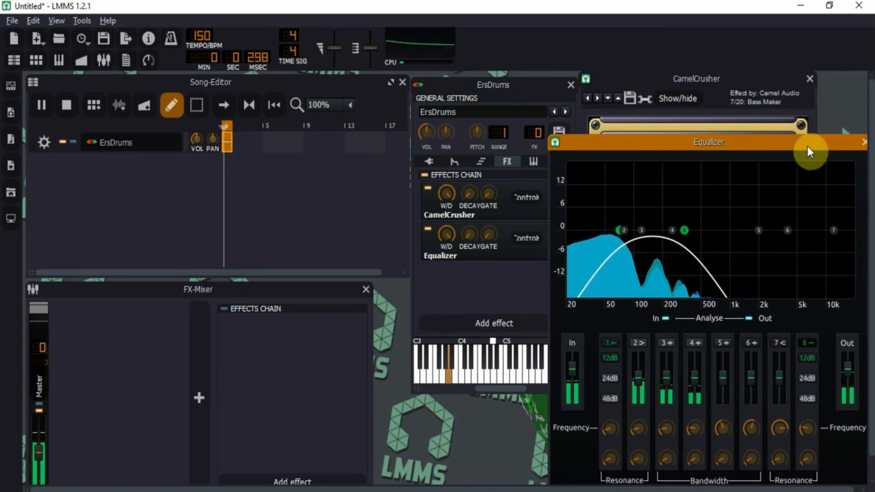
left_click_drag(854, 146, 839, 143)
left_click(841, 144)
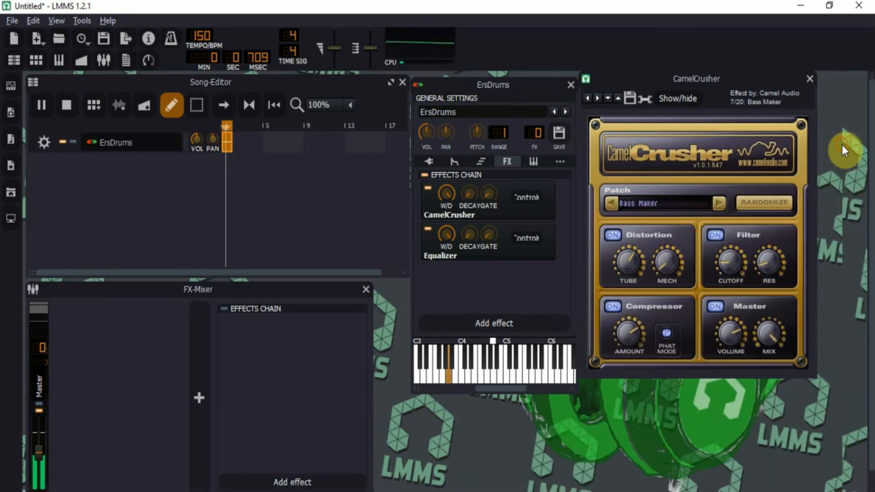
left_click(777, 96)
left_click(810, 78)
left_click(66, 105)
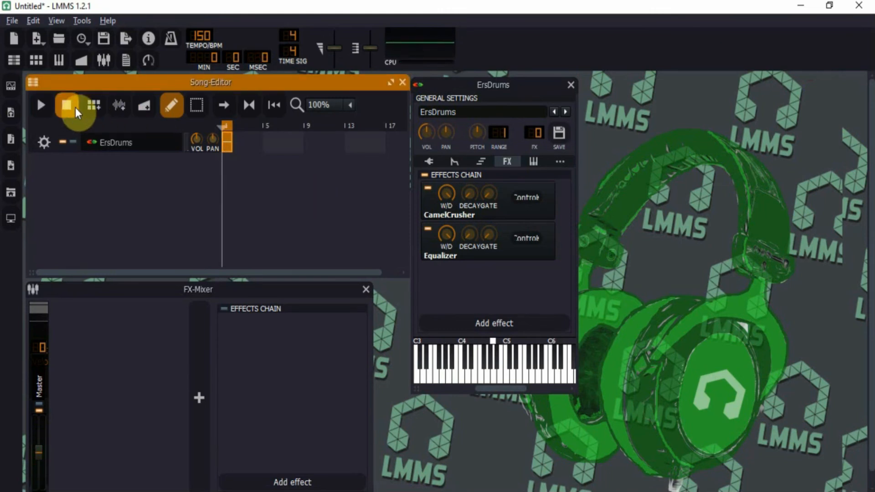
Step: Open the ErsDrums clip in the piano roll and draw a row of A3 notes
double_click(231, 141)
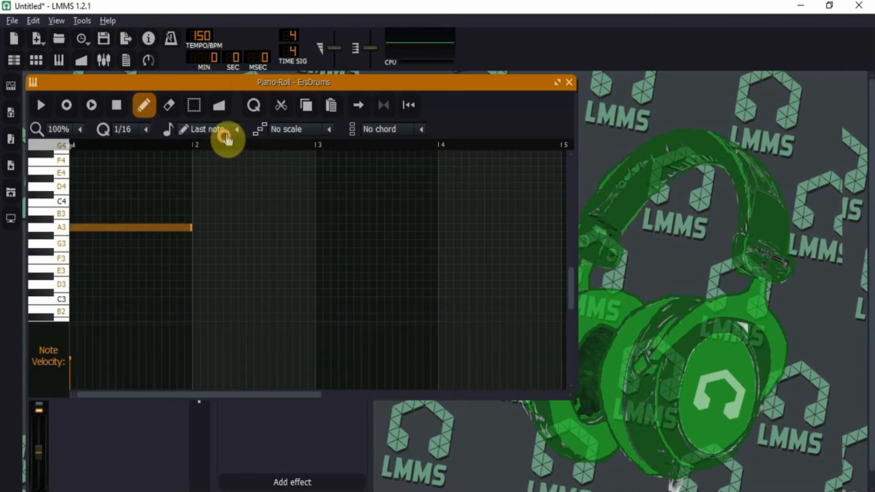
left_click(193, 226)
right_click(208, 225)
left_click_drag(190, 228, 120, 227)
left_click(127, 227)
left_click(180, 227)
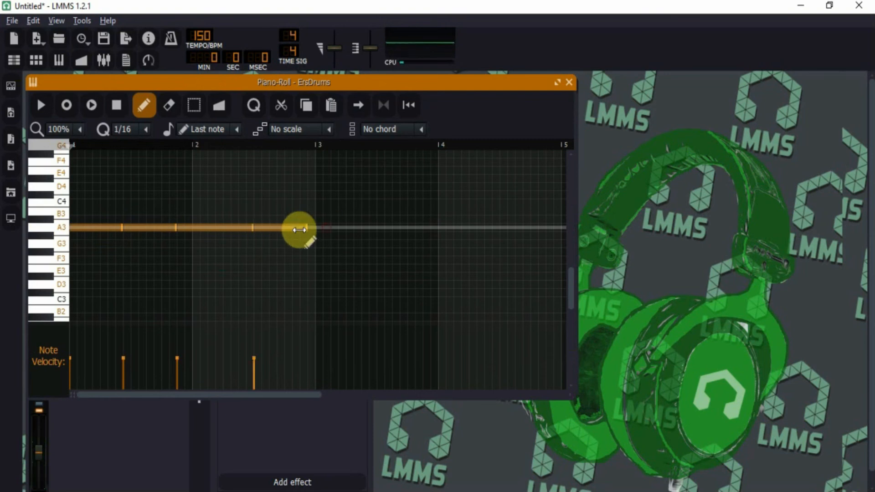
left_click(292, 226)
Step: Move notes to E3, E4 and F3 to form the F3-E3-A3-E4-A3 melody, previewing playback
left_click_drag(151, 228, 151, 269)
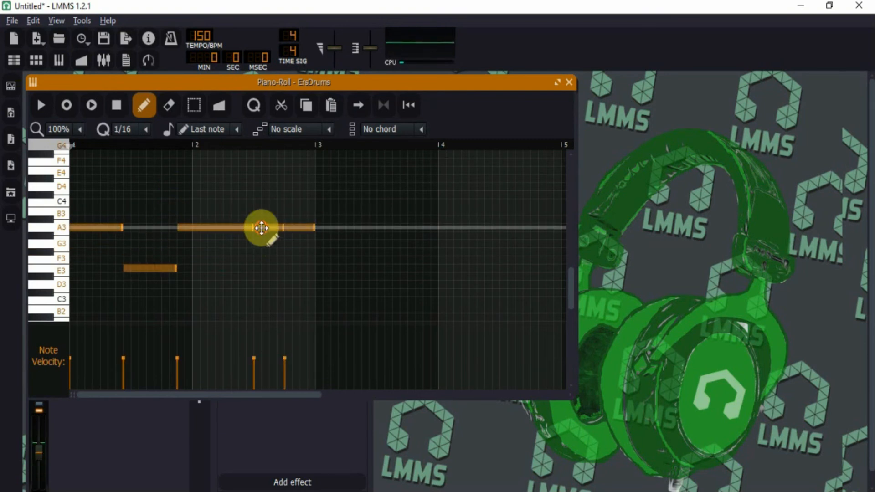
left_click_drag(261, 227, 261, 170)
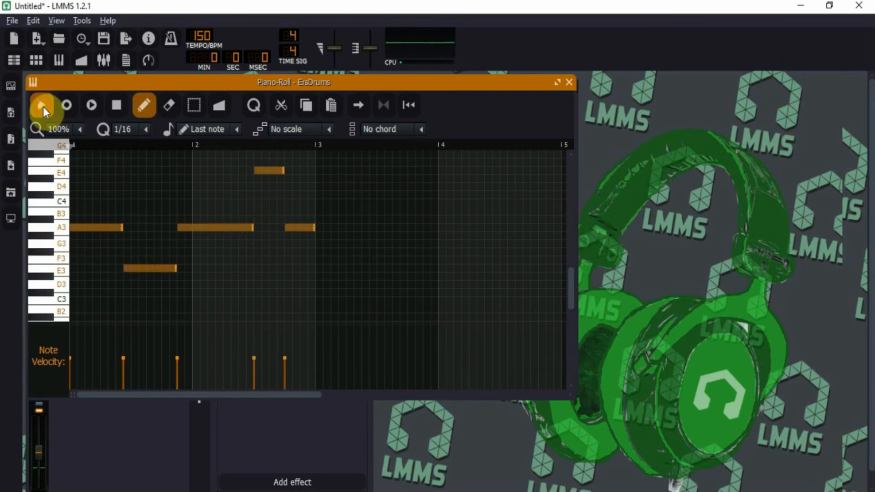
left_click(40, 104)
left_click(112, 106)
left_click_drag(98, 228, 98, 260)
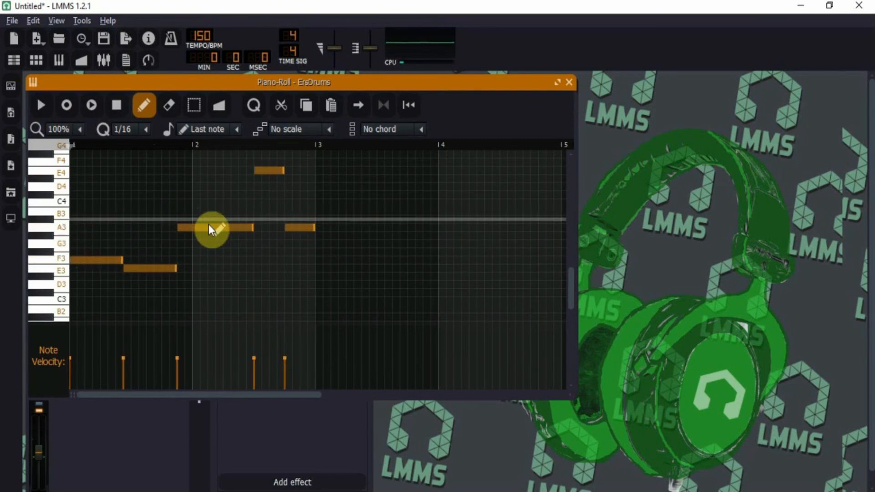
left_click(40, 107)
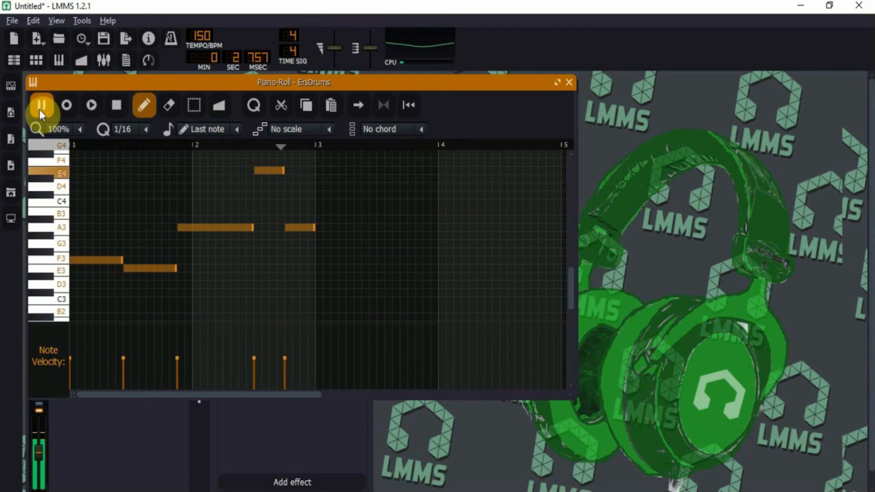
left_click(118, 105)
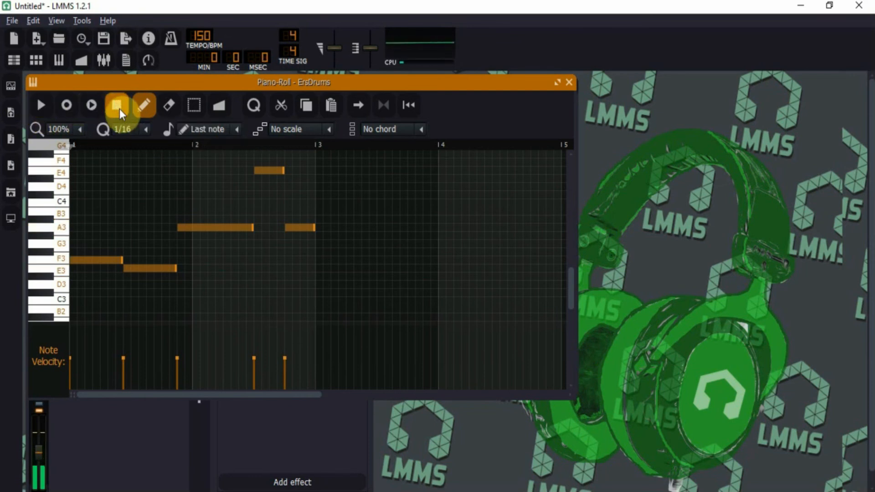